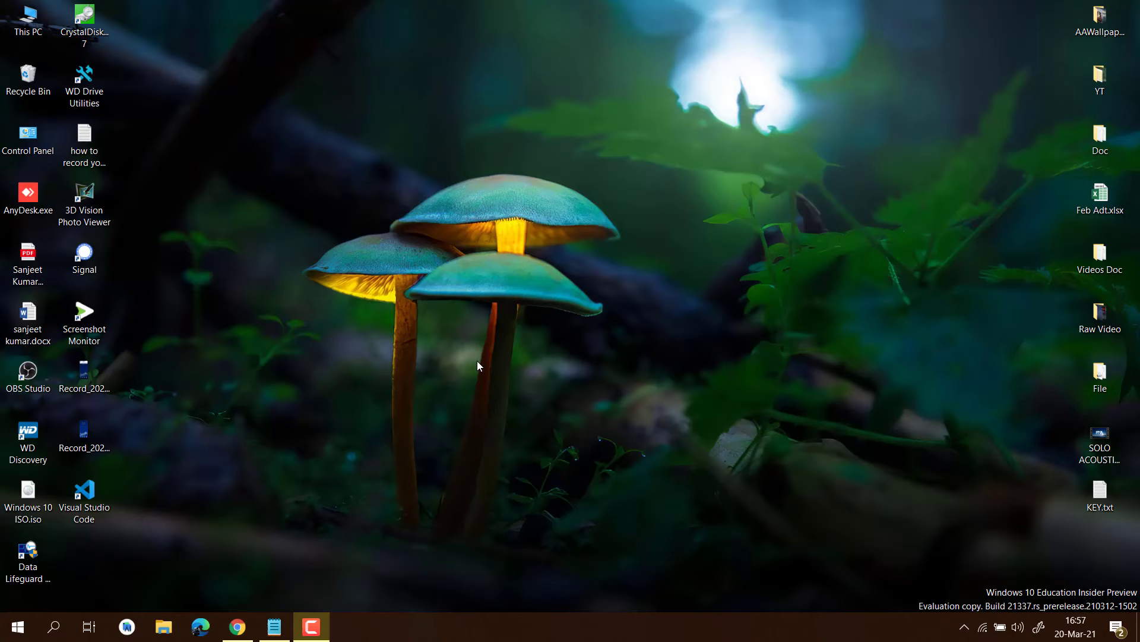
- Open Display 1's adapter properties via Settings > System > Display > Advanced display settings and centre the window
left_click(18, 627)
left_click(17, 559)
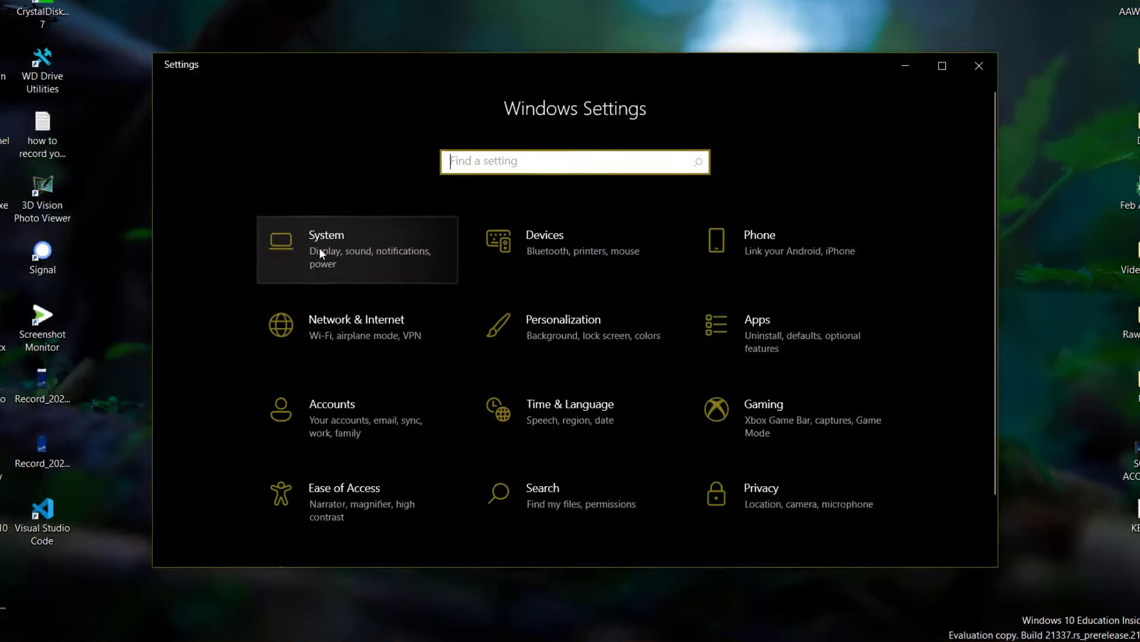
left_click(315, 244)
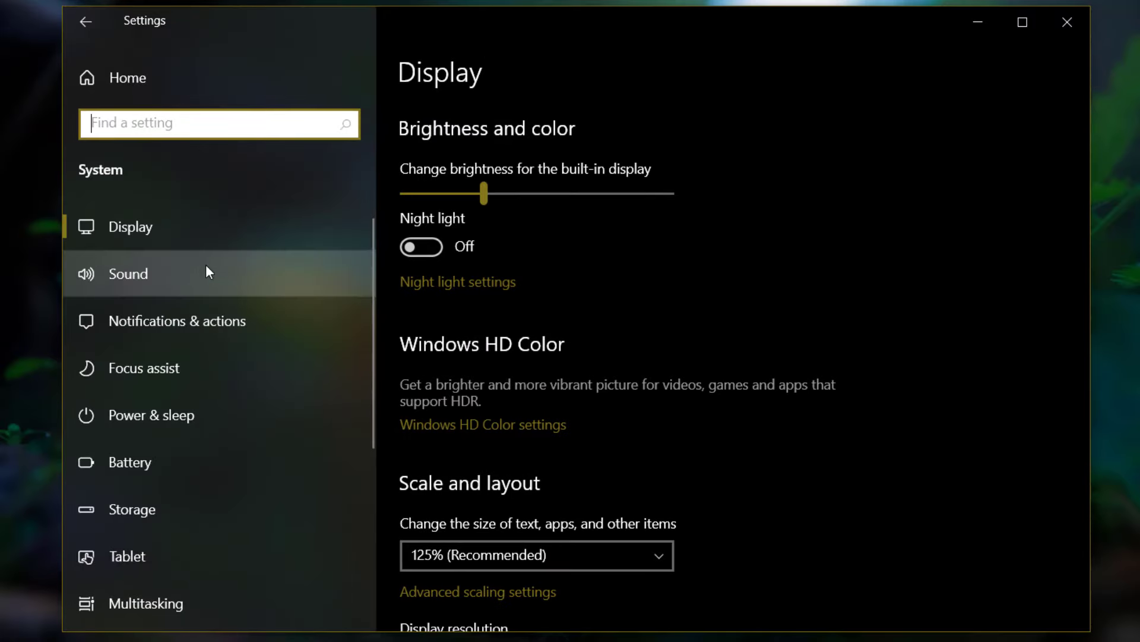
scroll(546, 457, "down", 6)
scroll(552, 461, "down", 3)
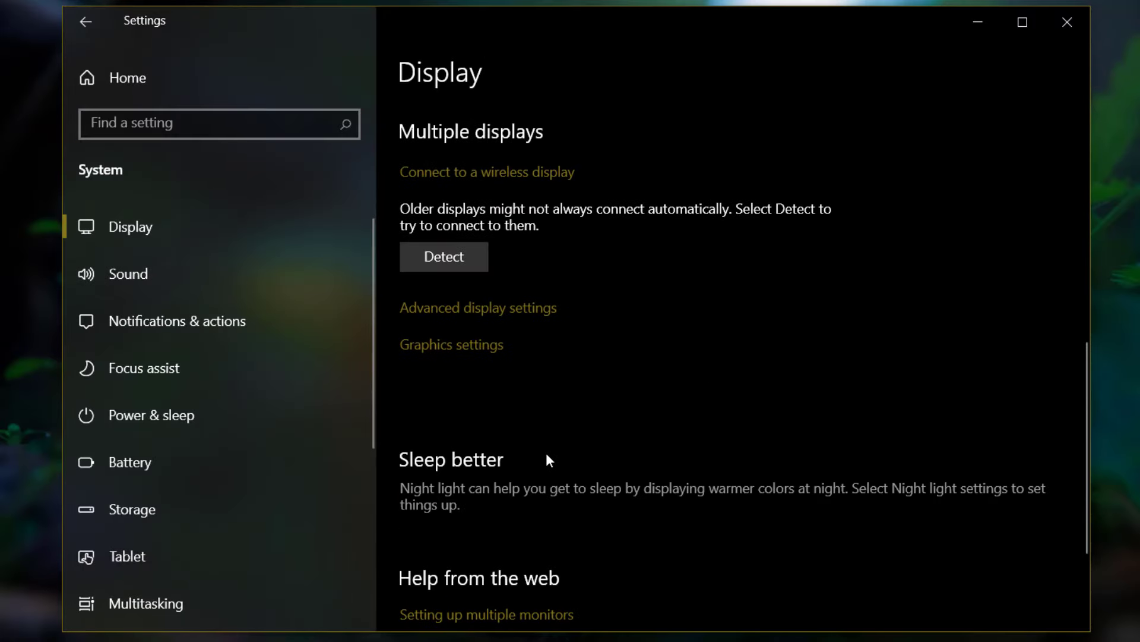
scroll(547, 453, "up", 2)
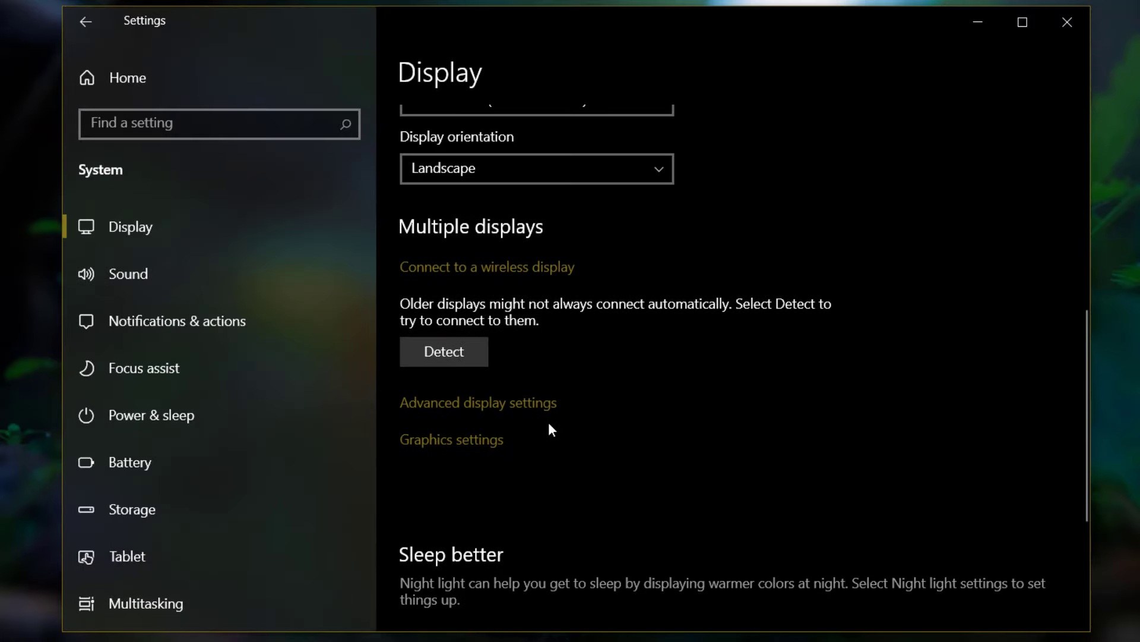
left_click(514, 404)
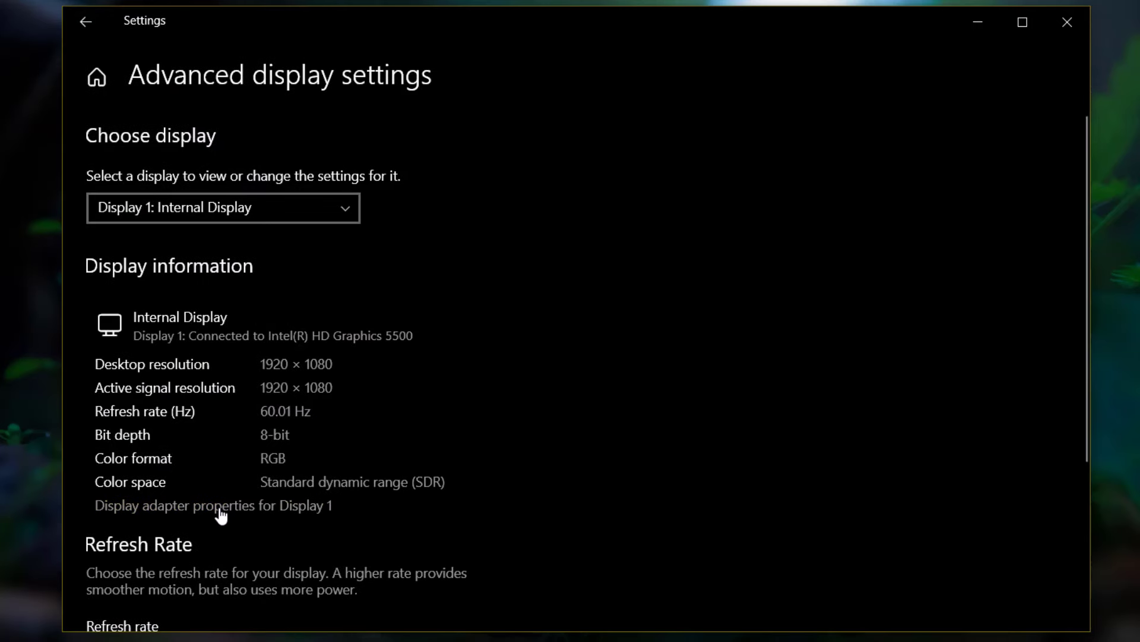
left_click(221, 516)
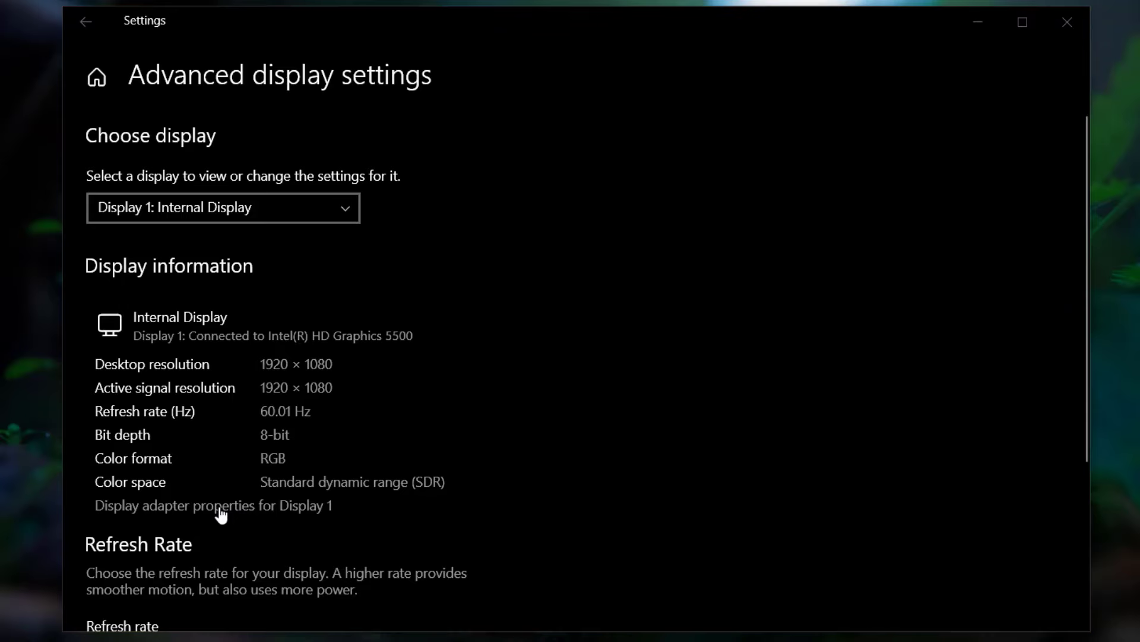
left_click_drag(118, 15, 431, 112)
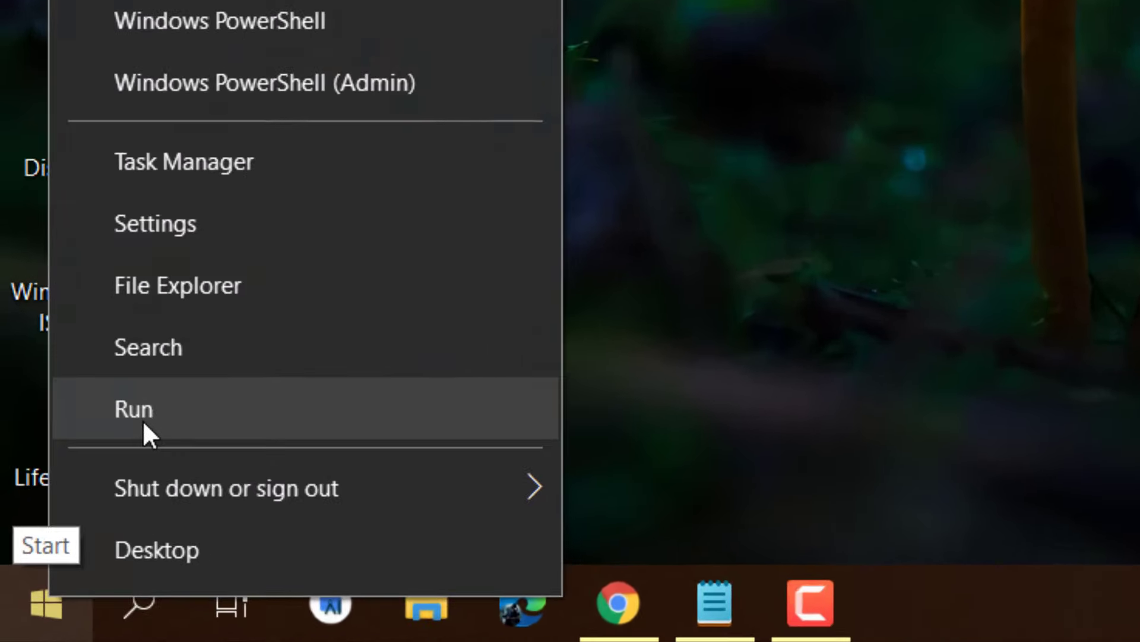
- Launch regedit from Run and expand Computer > HKEY_LOCAL_MACHINE > SOFTWARE > Intel
left_click(102, 485)
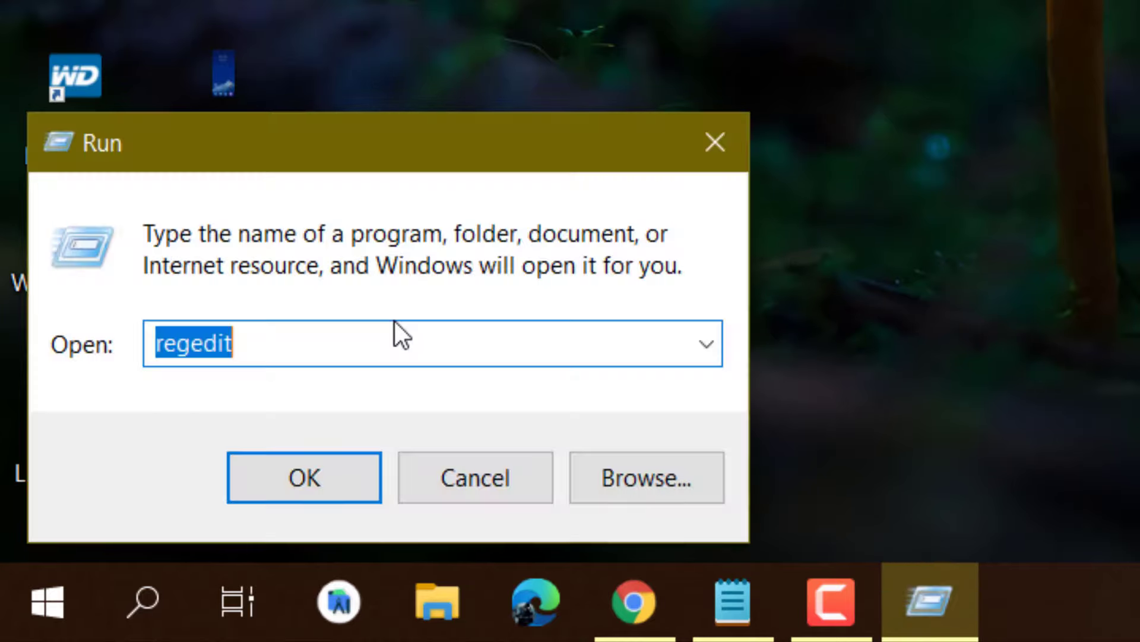
key("Return")
left_click(66, 95)
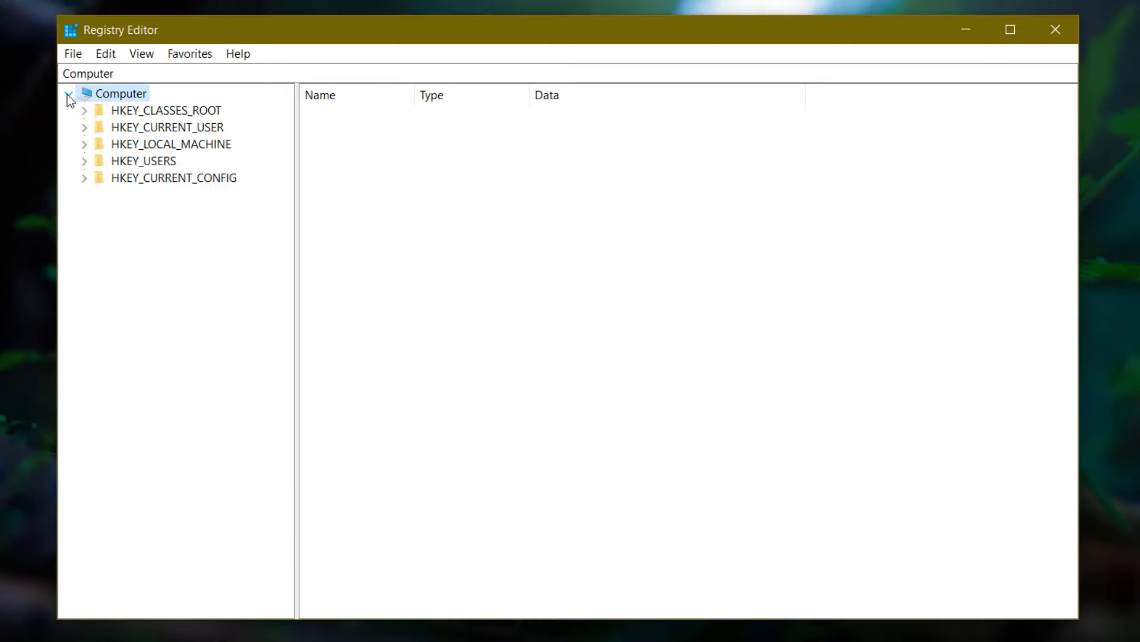
left_click(158, 154)
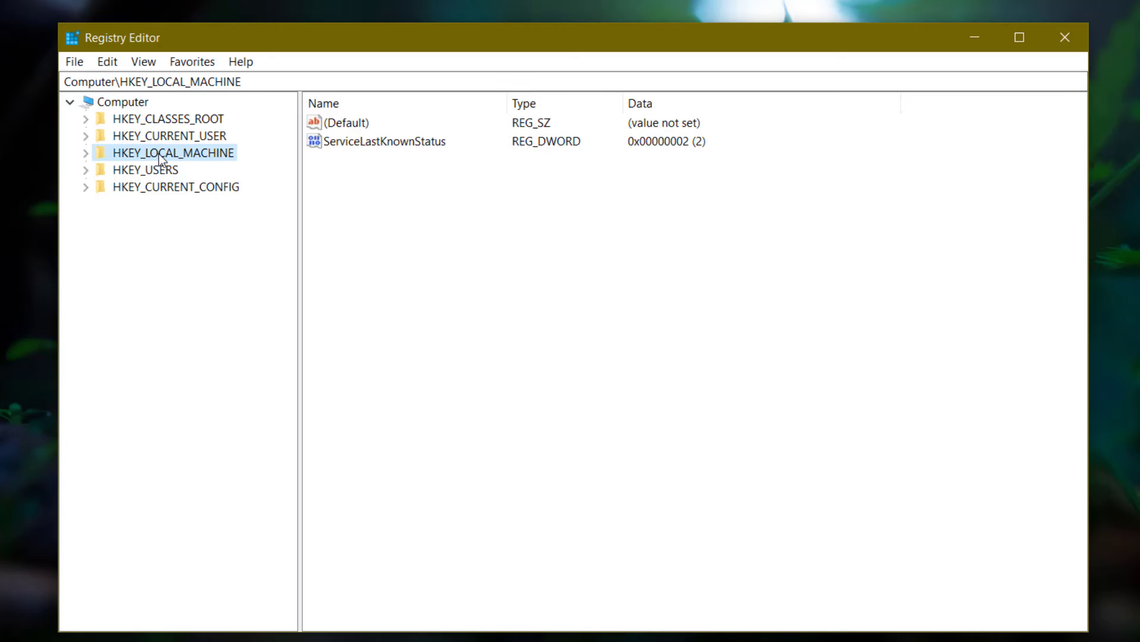
left_click(87, 153)
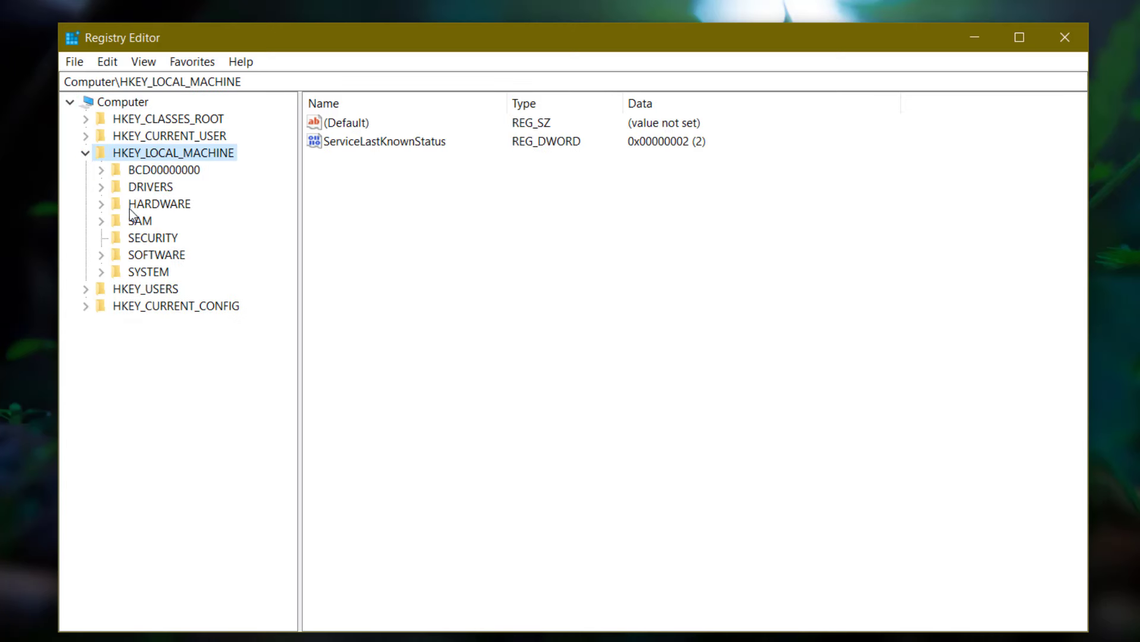
left_click(103, 255)
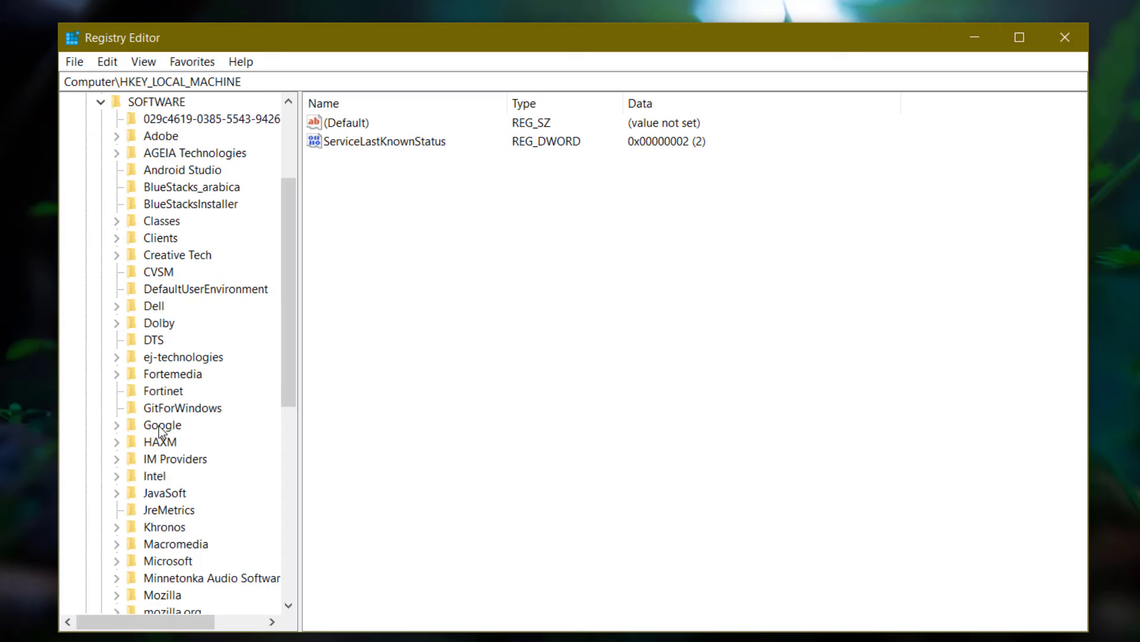
scroll(156, 416, "down", 4)
left_click(148, 289)
left_click(116, 290)
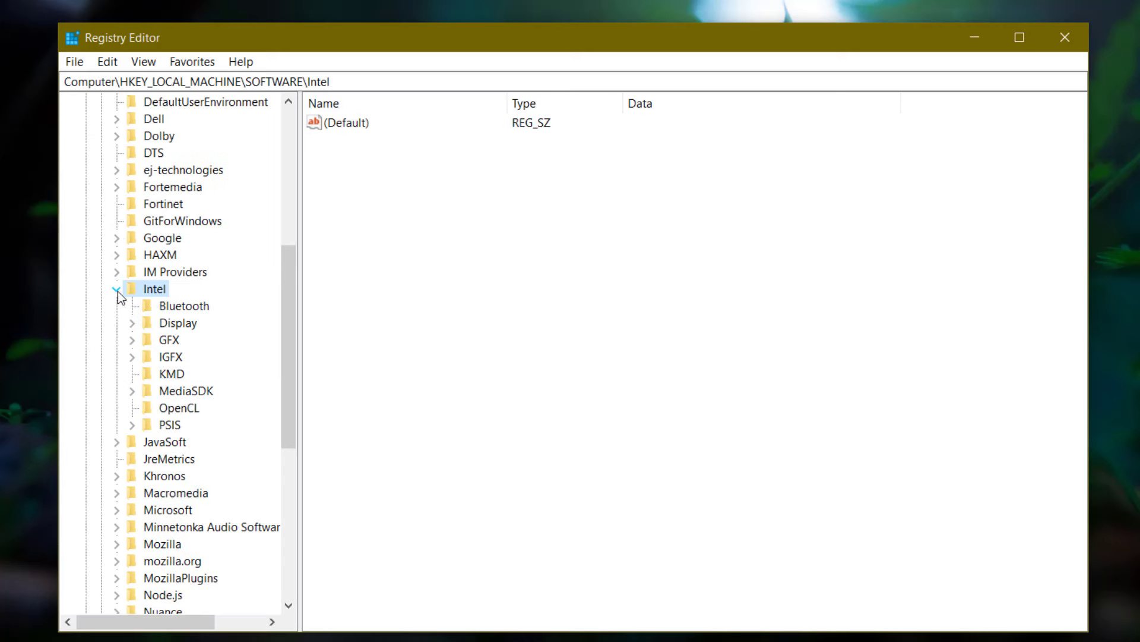
- Create a new subkey named GMM under the Intel key
right_click(158, 294)
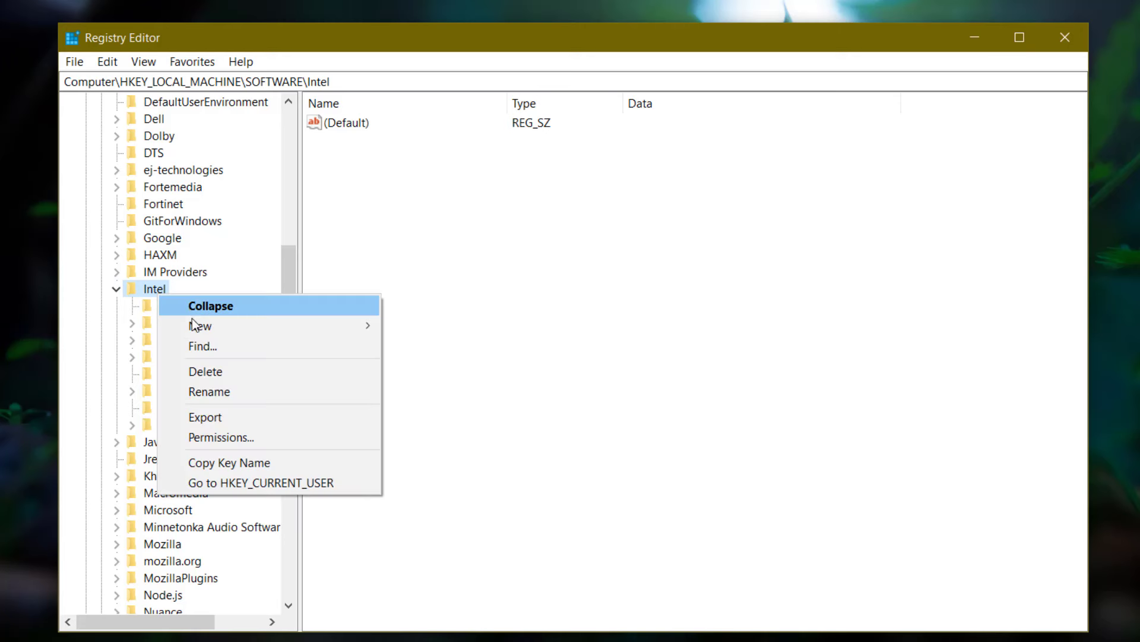
mouse_move(201, 326)
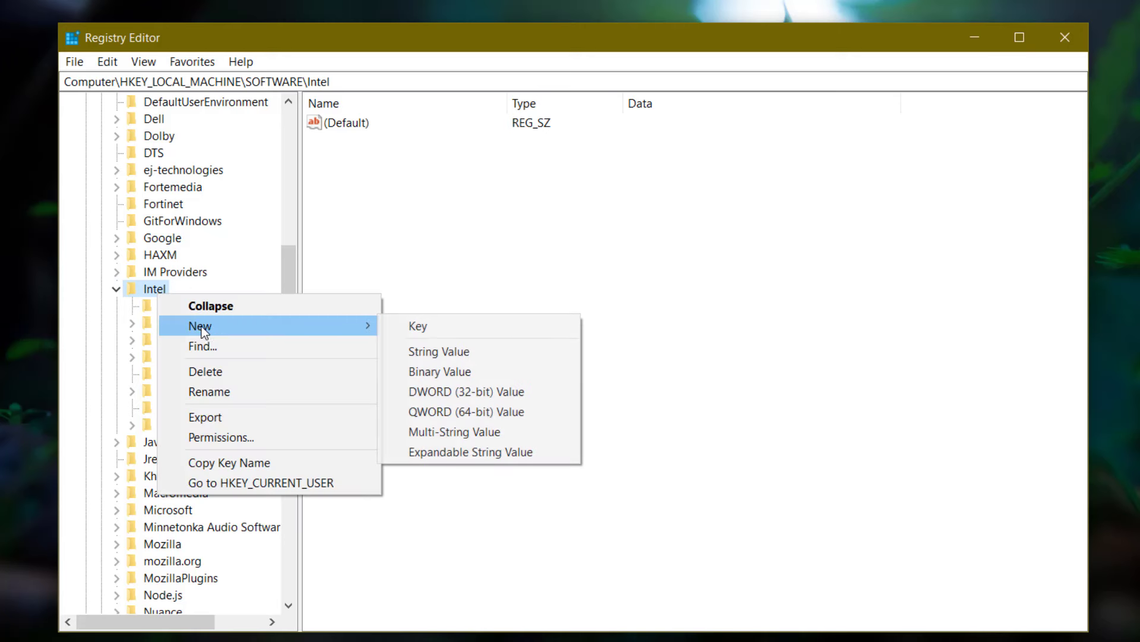
left_click(408, 326)
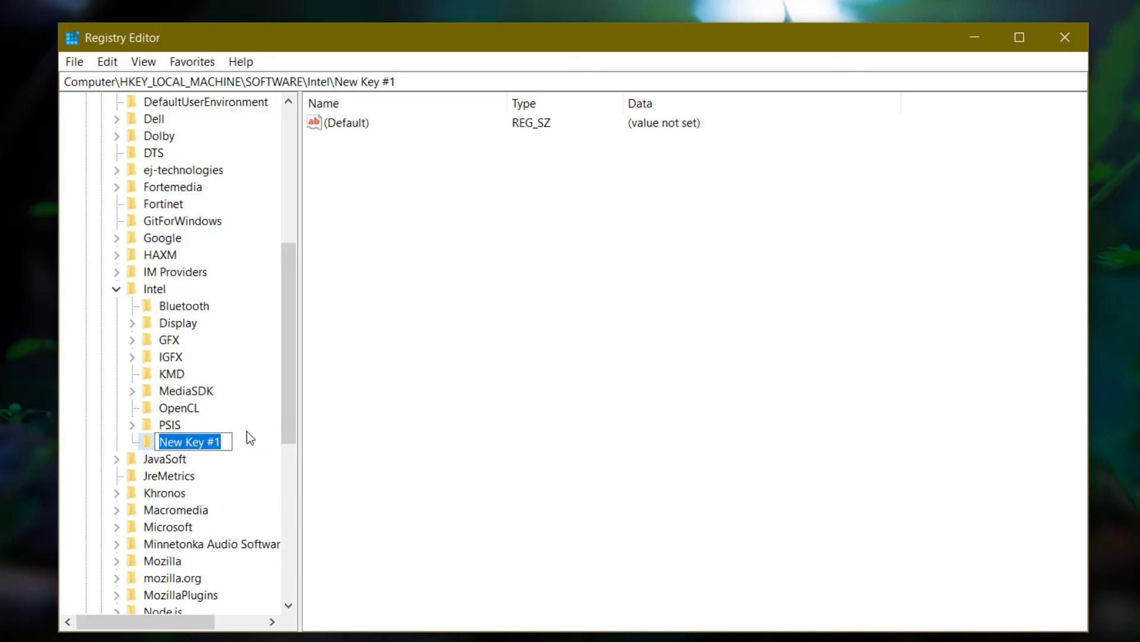
type("GMM")
key("Return")
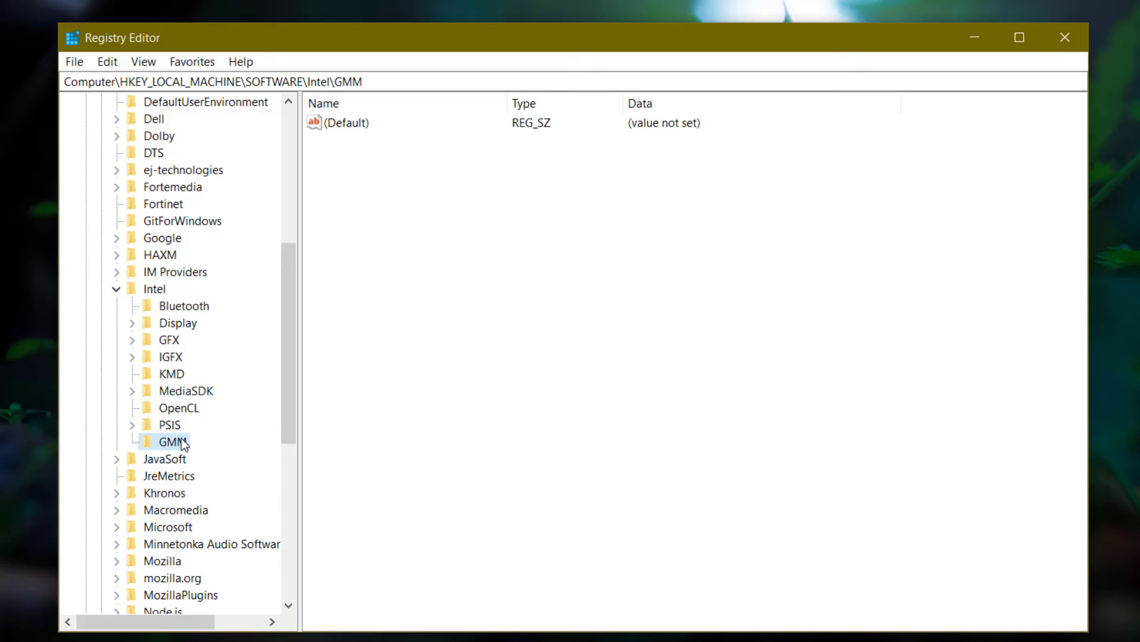
- Add a DWORD (32-bit) value named DedicatedSegmentSize inside GMM
right_click(181, 442)
mouse_move(320, 470)
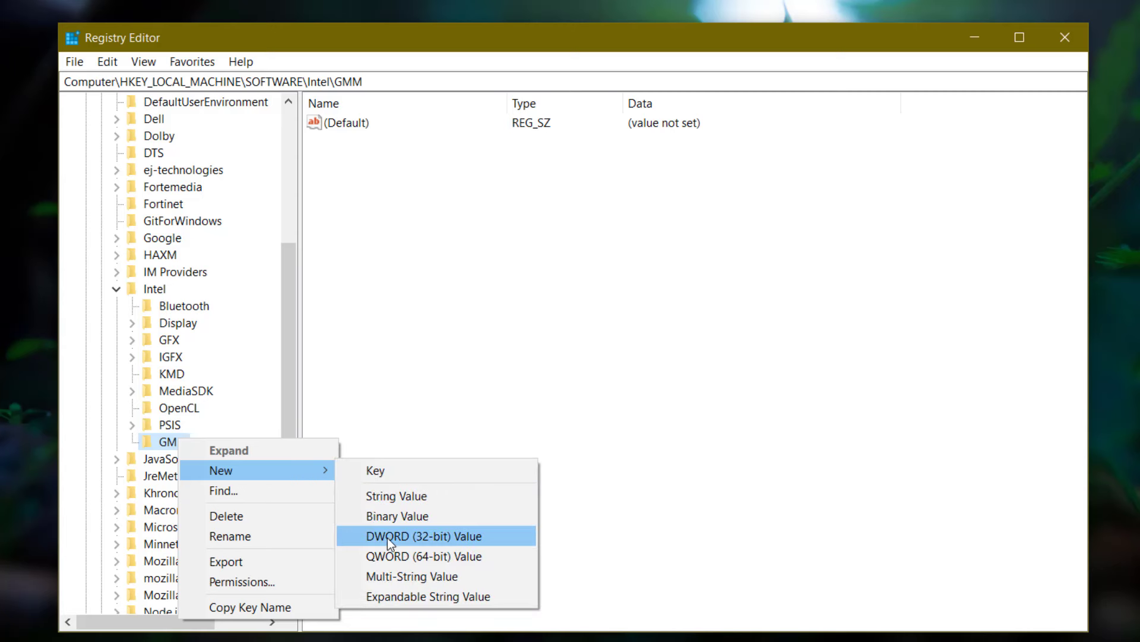
left_click(388, 537)
type("DedicatedSegmentSize")
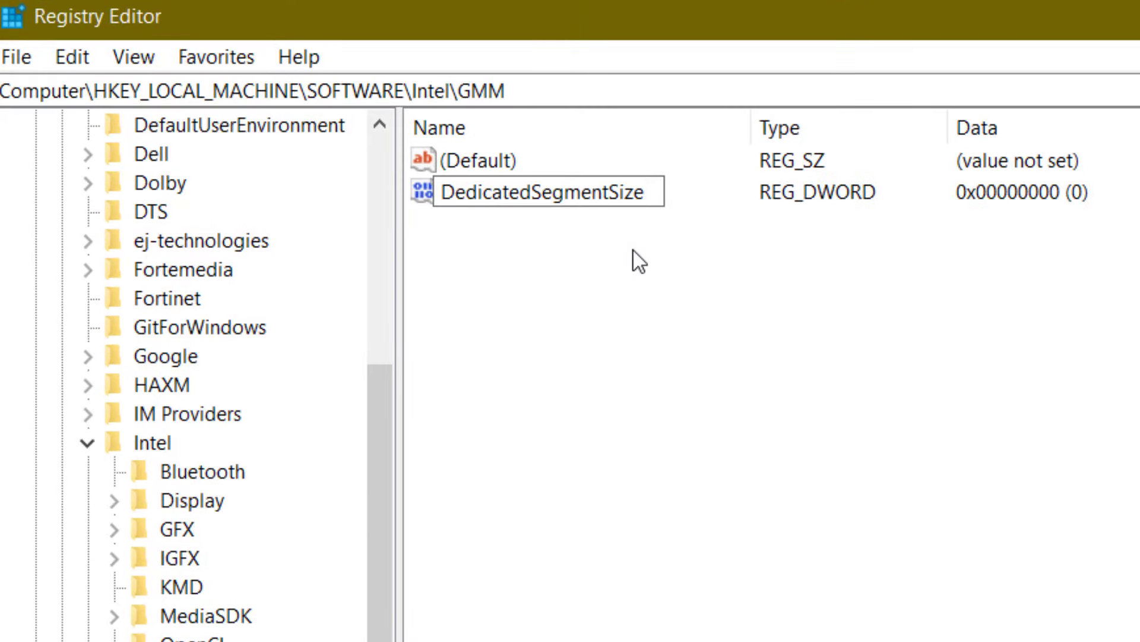
key("Return")
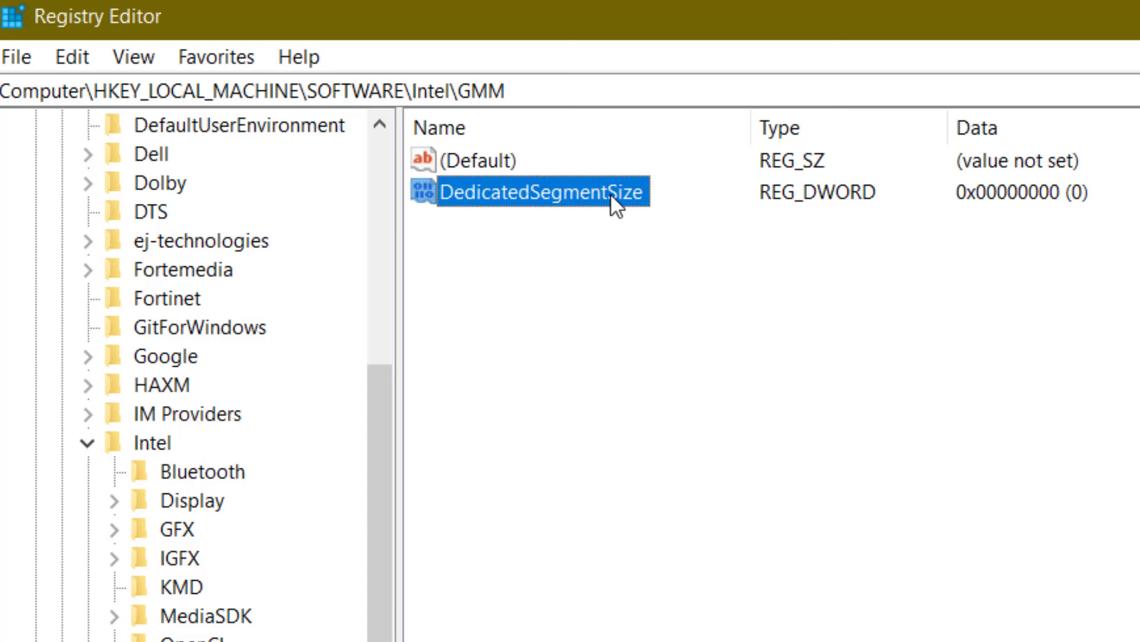
- Set DedicatedSegmentSize's value data to 2048 in Decimal base
double_click(611, 195)
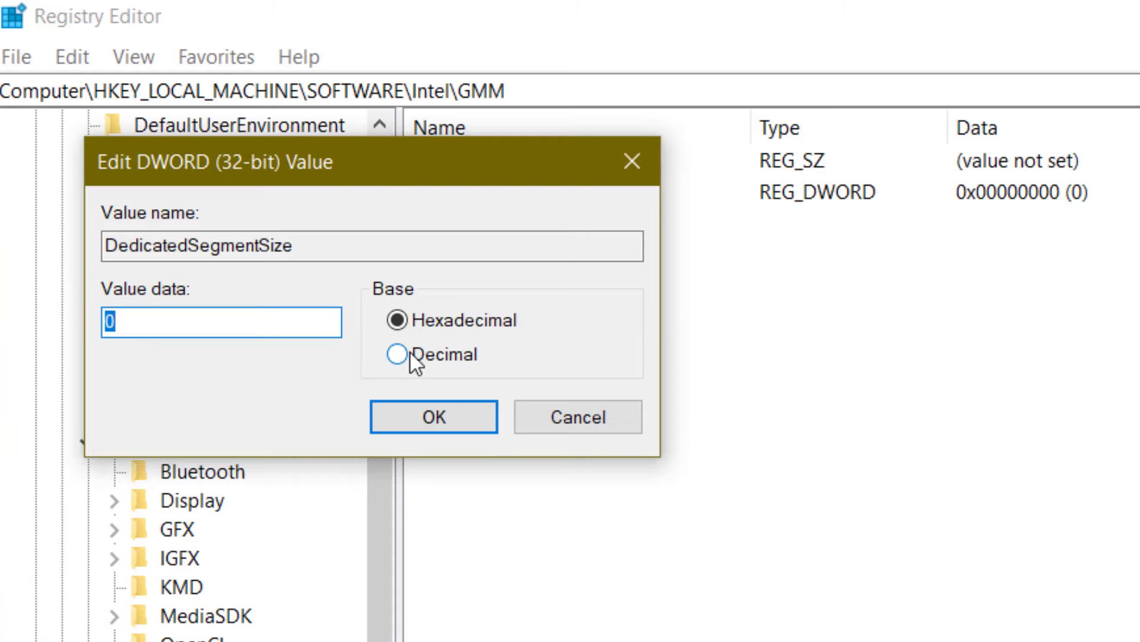
left_click(398, 355)
double_click(110, 322)
type("2048")
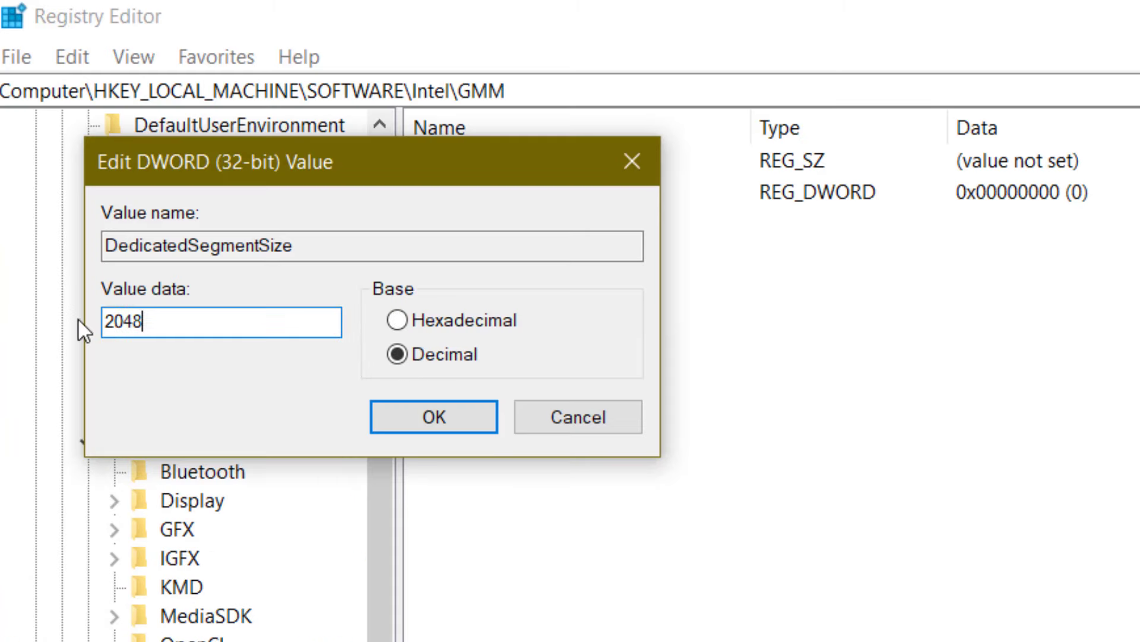
left_click(408, 419)
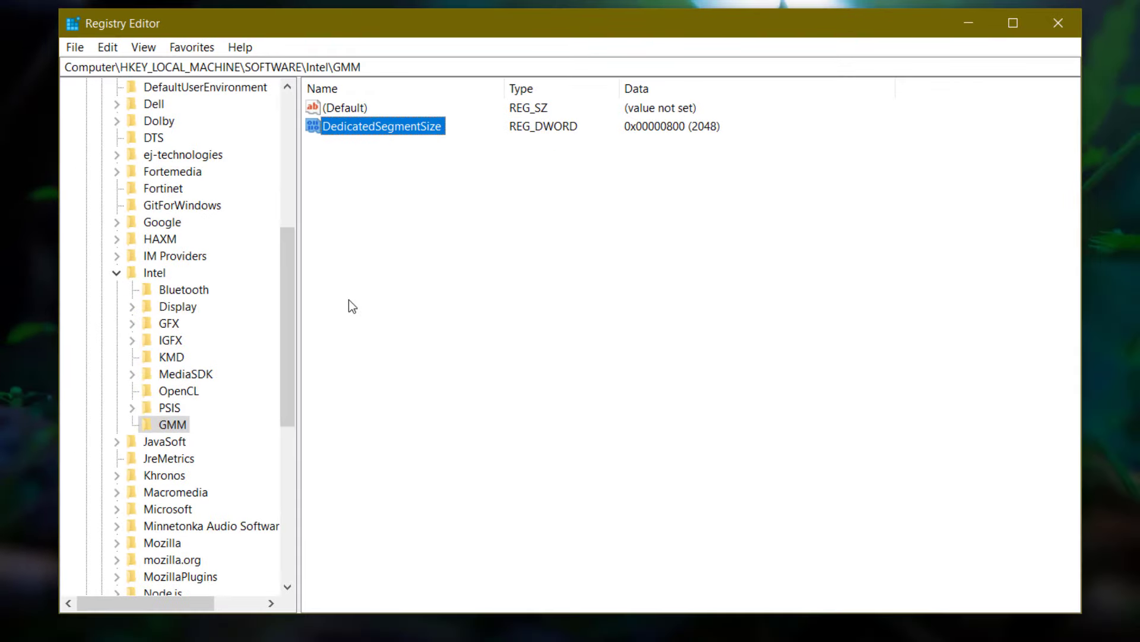
- Collapse the registry tree back to Computer and close Registry Editor
left_click(116, 273)
scroll(147, 261, "up", 5)
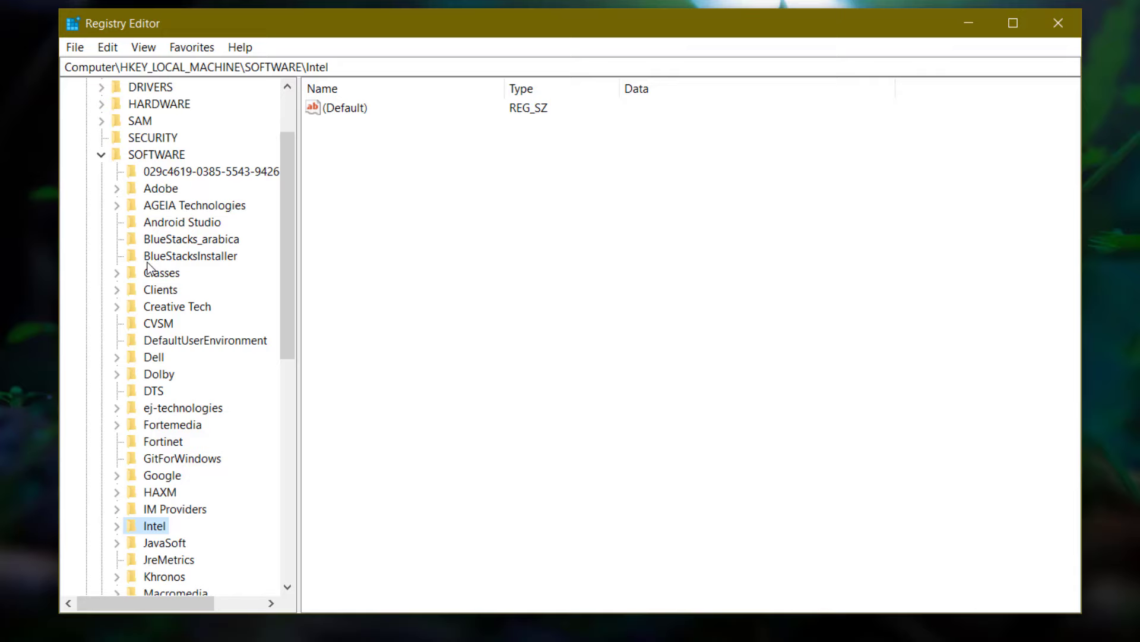
left_click(101, 155)
left_click(84, 140)
key("Left")
key("Left")
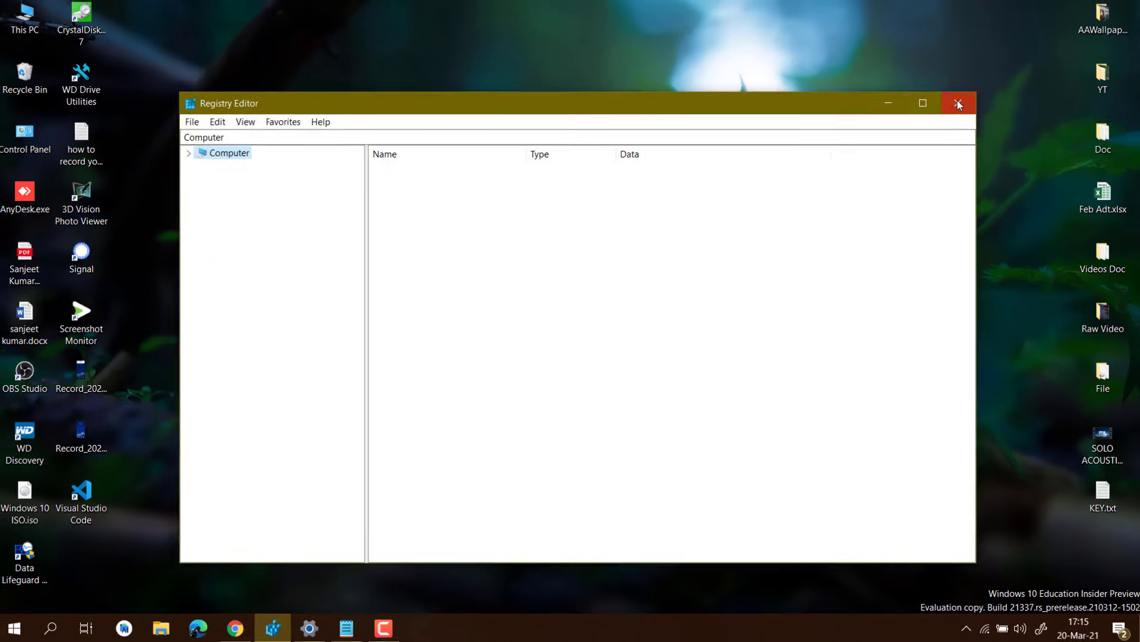
left_click(958, 103)
right_click(448, 168)
left_click(461, 207)
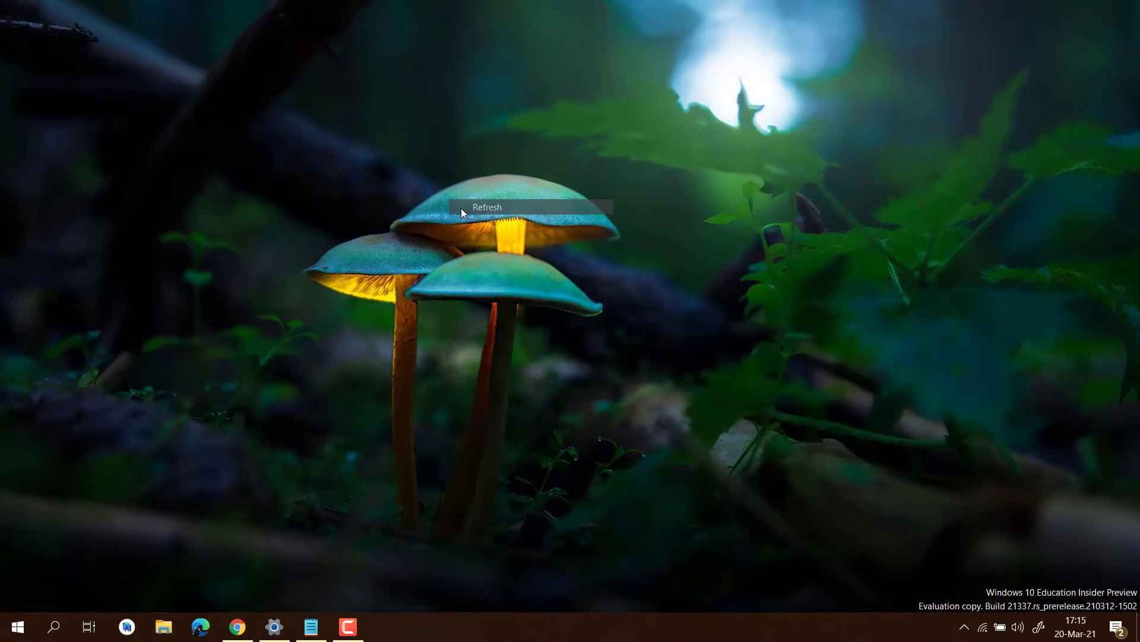
left_click(18, 626)
left_click(18, 559)
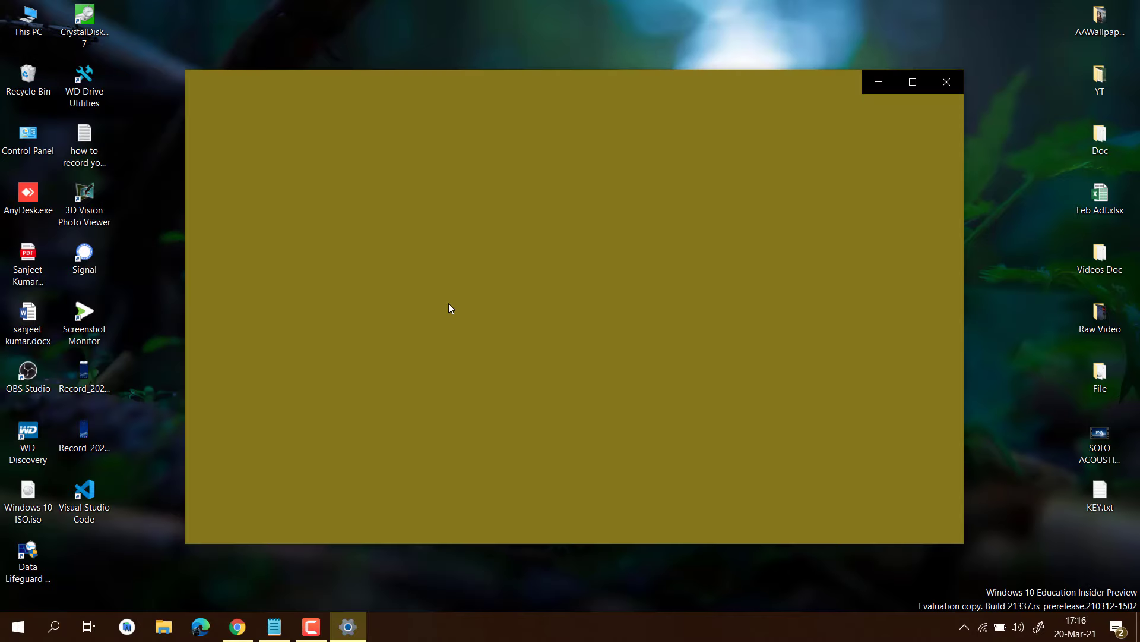
left_click(401, 268)
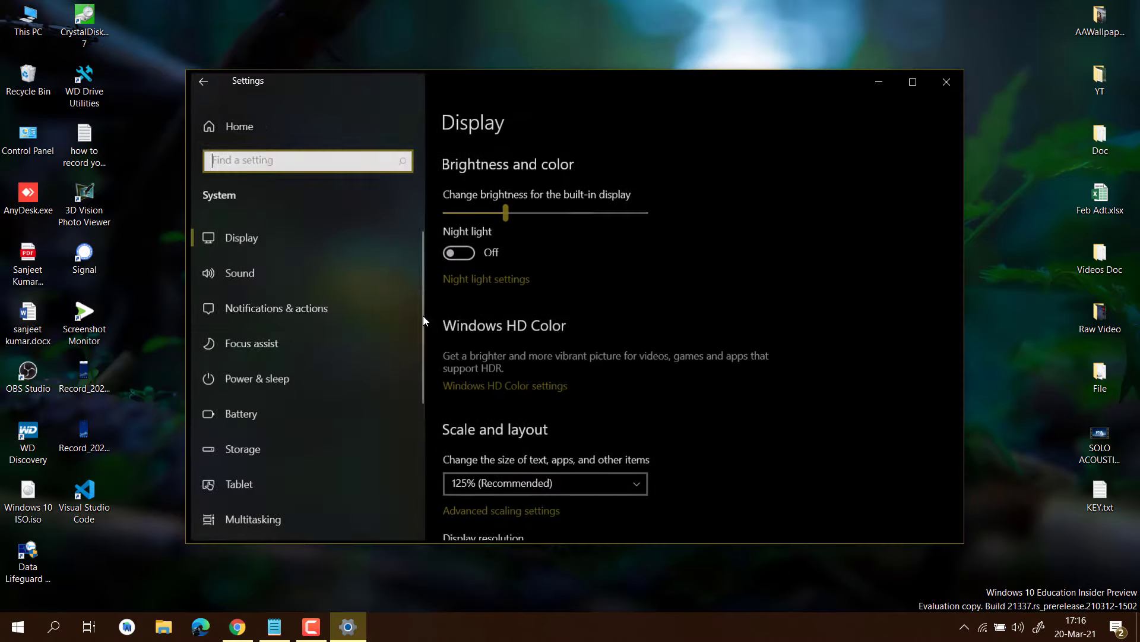
scroll(511, 368, "down", 8)
left_click(512, 372)
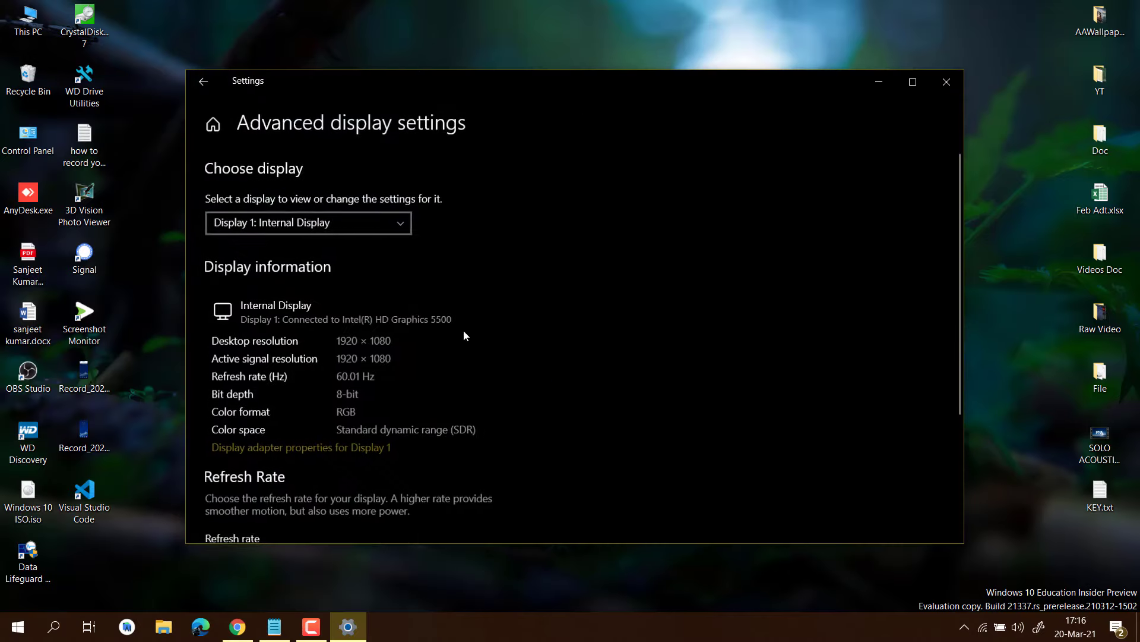
left_click(340, 449)
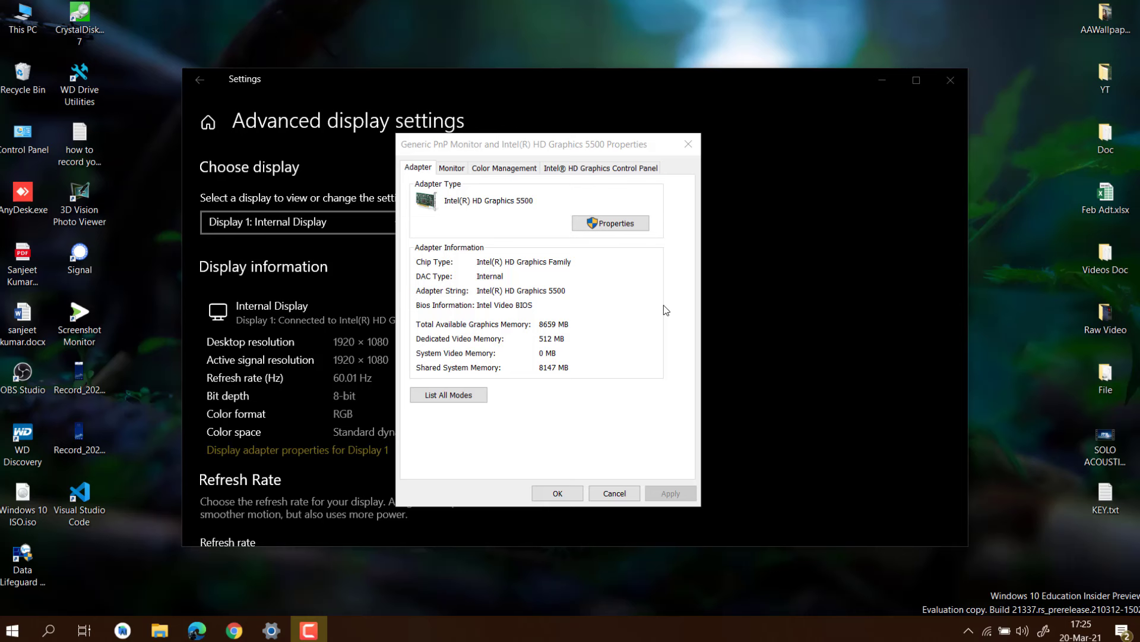
left_click(694, 146)
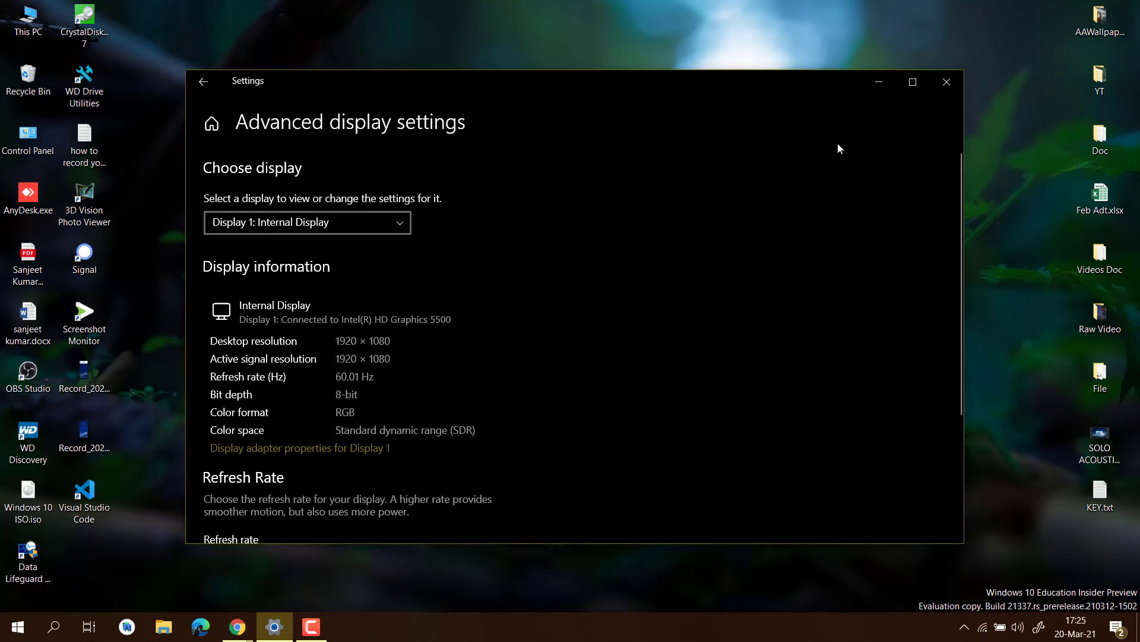
left_click(947, 83)
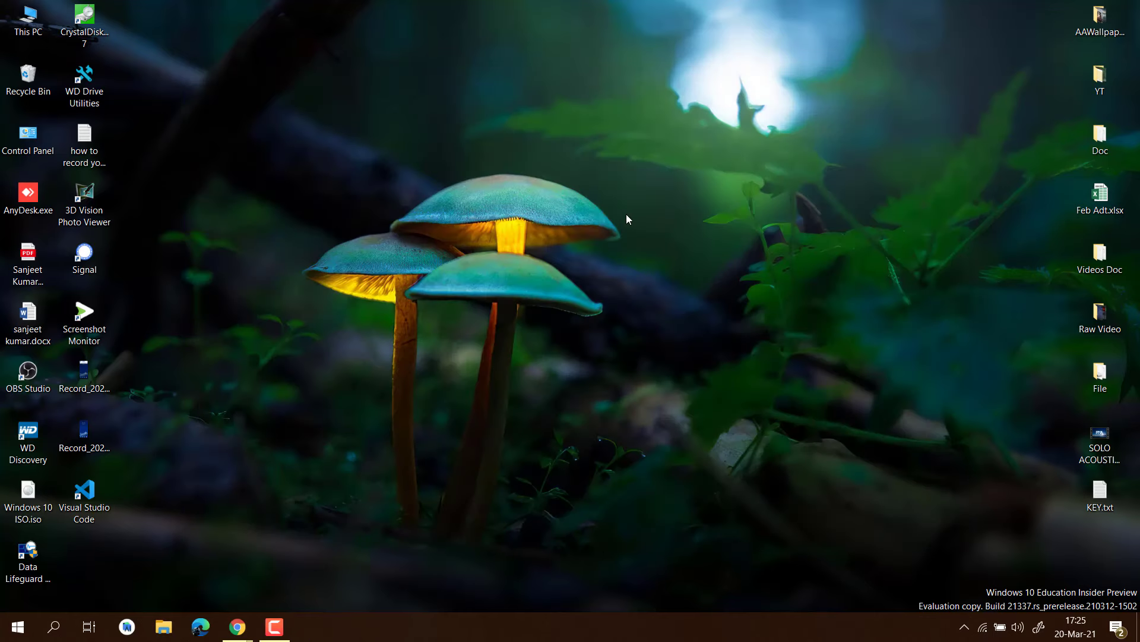